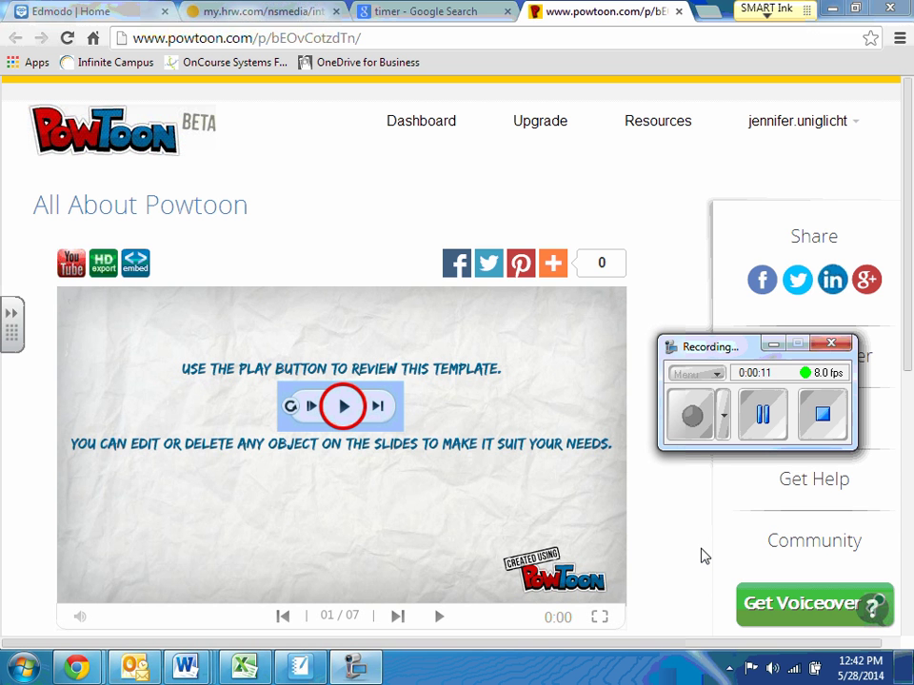
Step: Play the 'All About Powtoon' template preview video
click(435, 614)
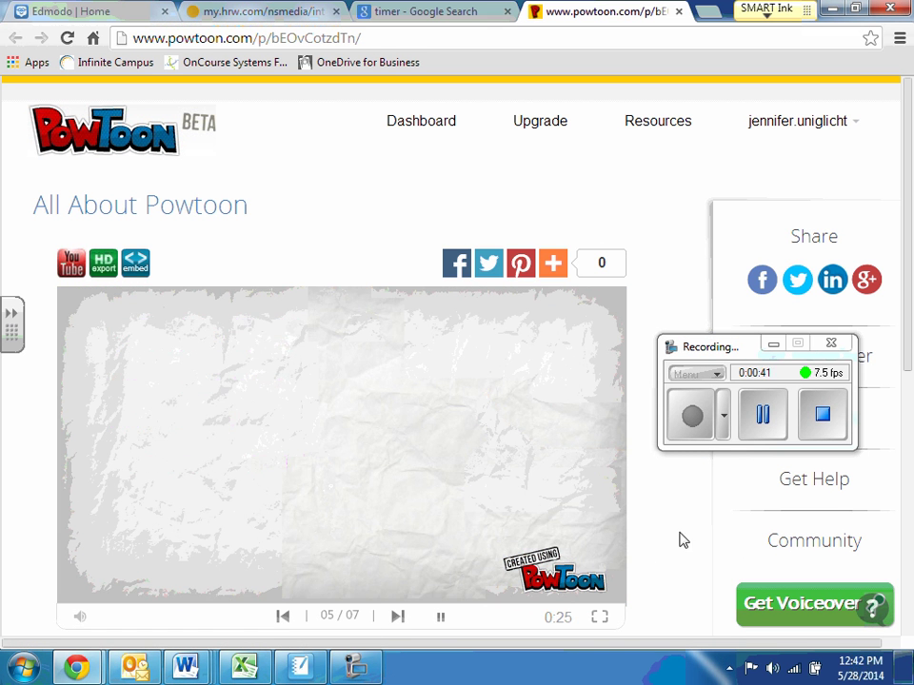
click(258, 12)
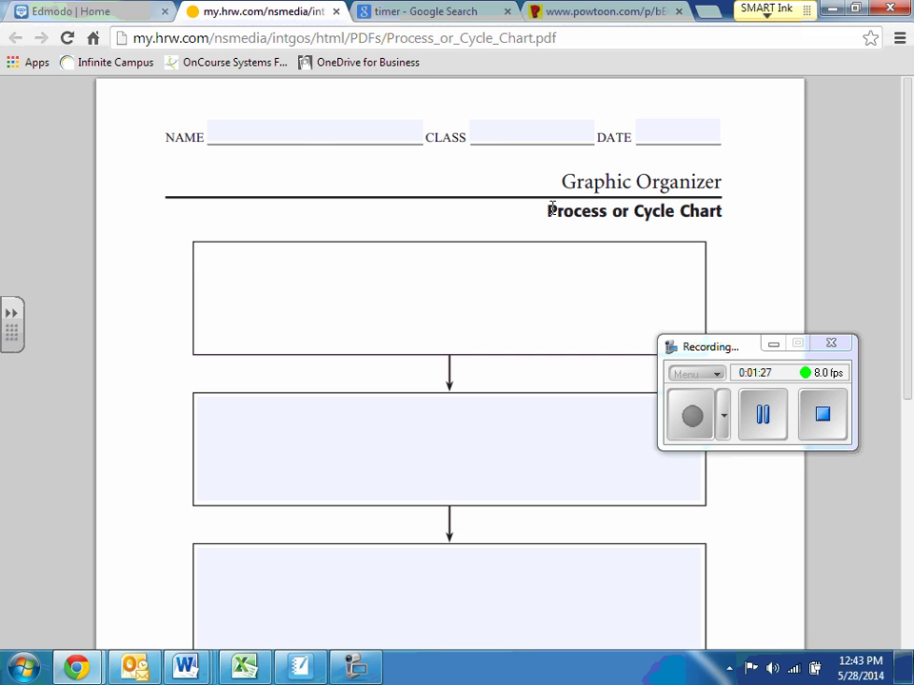
Step: Fill the header with the student's name, class 'Period 7' and date 'May 29th'
click(305, 132)
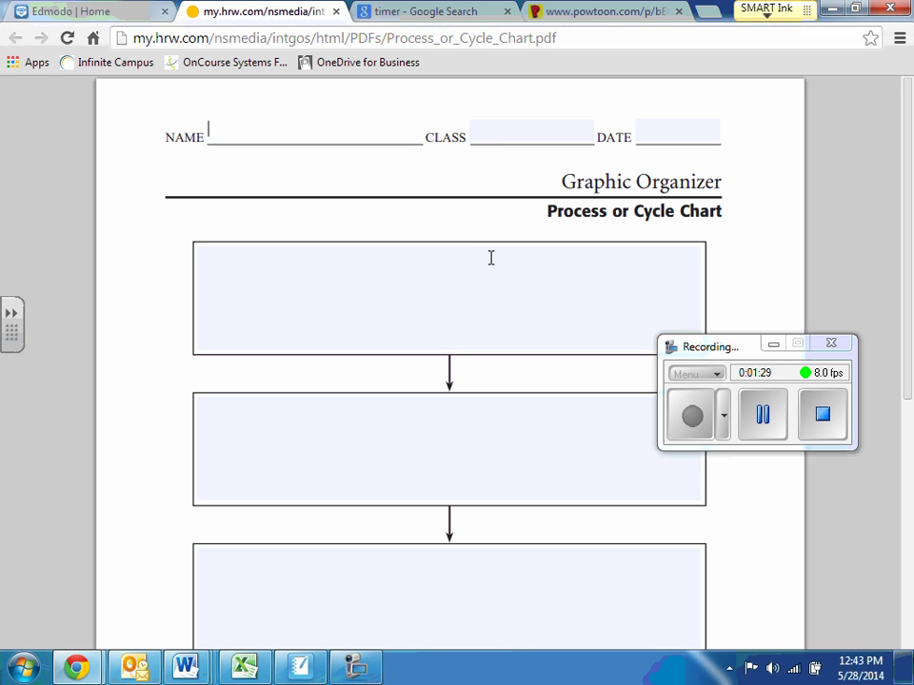
key(Tab)
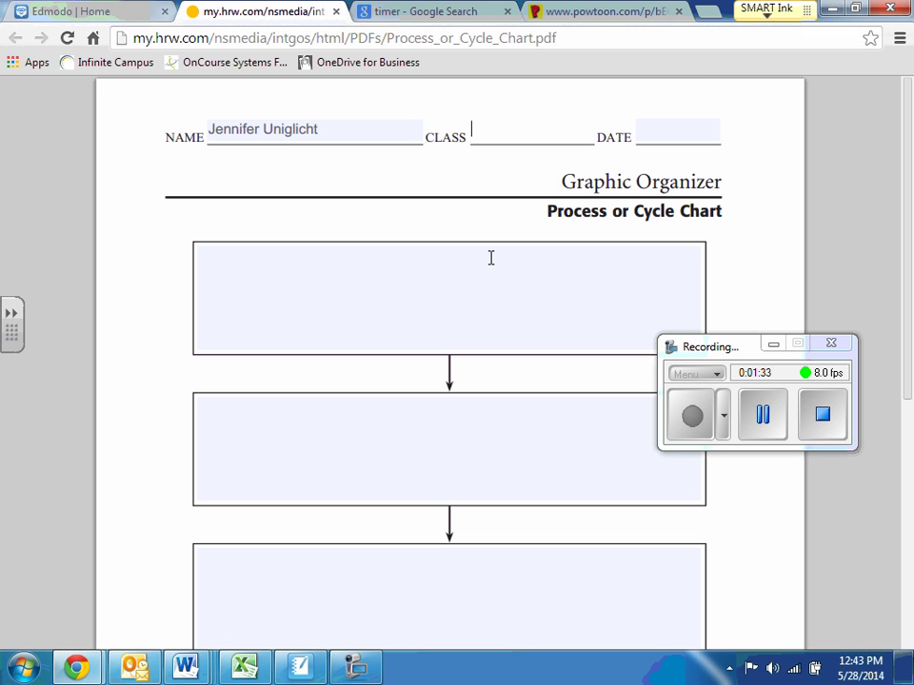
text(Period 7)
key(Tab)
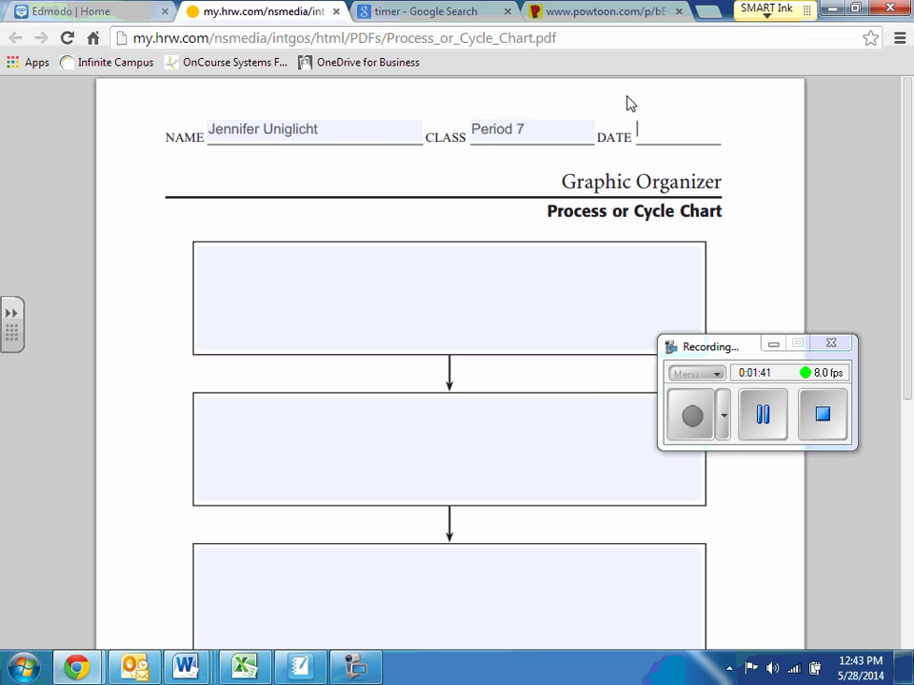
text(May 29th)
Step: Write 'How to Brush Your Hair' in the first chart box and centre it
click(444, 286)
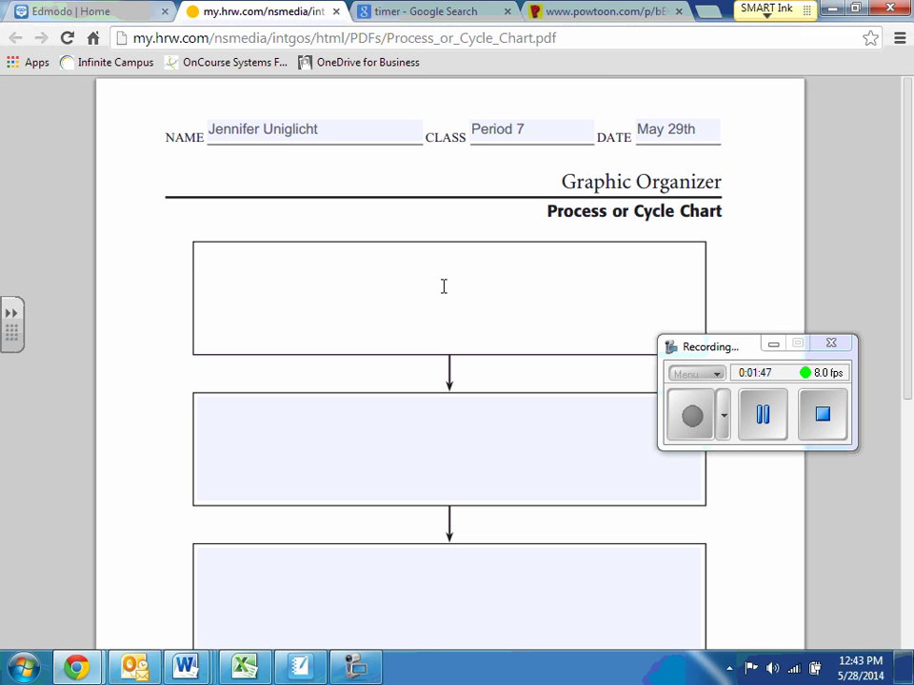
scroll(427, 300, down, 3)
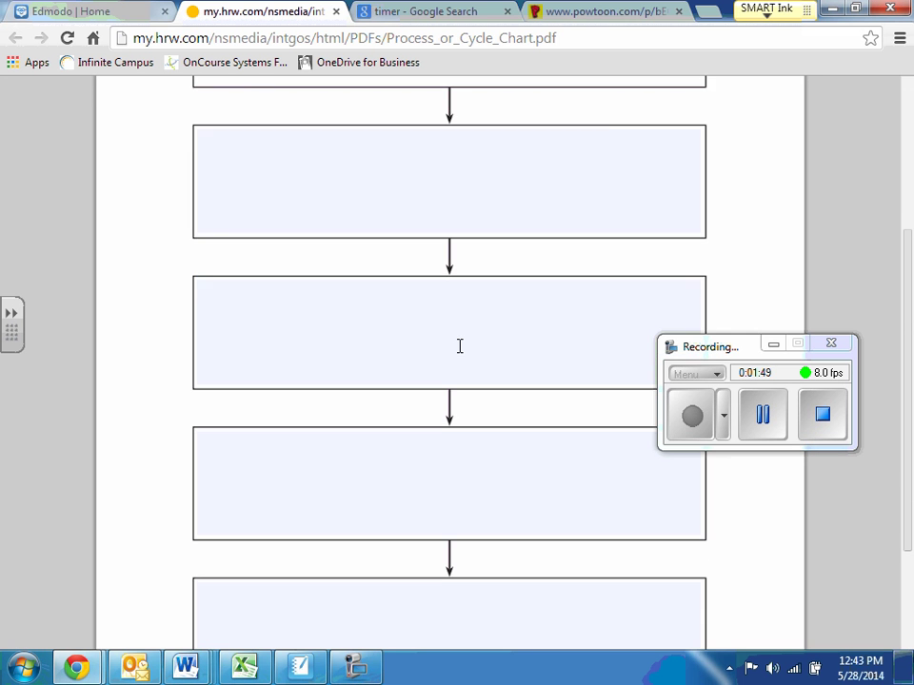
scroll(459, 346, up, 2)
scroll(475, 353, down, 5)
scroll(483, 364, up, 5)
scroll(486, 377, down, 1)
scroll(473, 367, up, 1)
text(First)
key(BackSpace)
key(BackSpace)
key(BackSpace)
key(BackSpace)
key(BackSpace)
key(BackSpace)
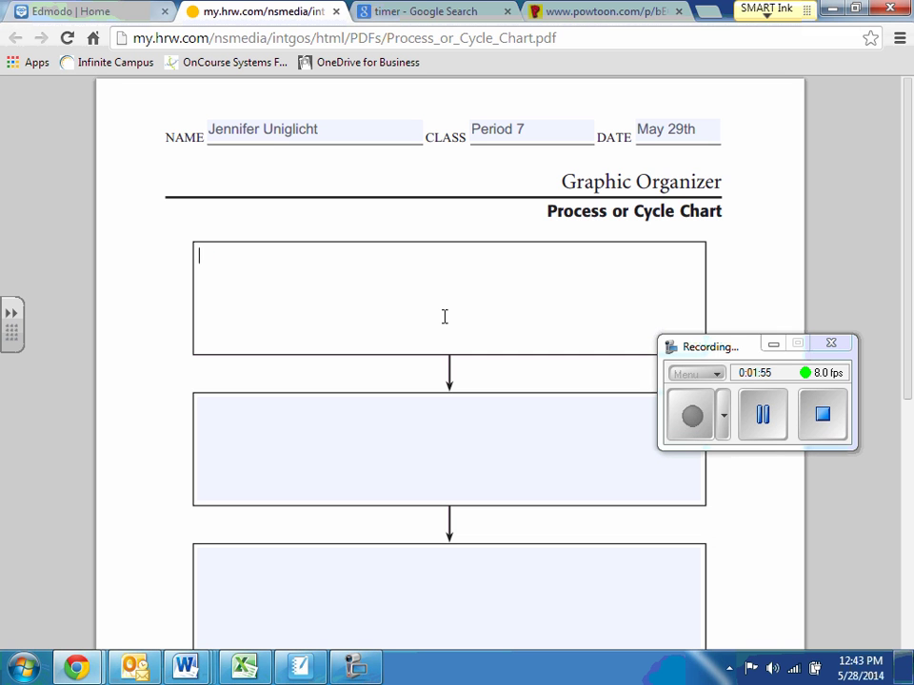
text(How to Brush )
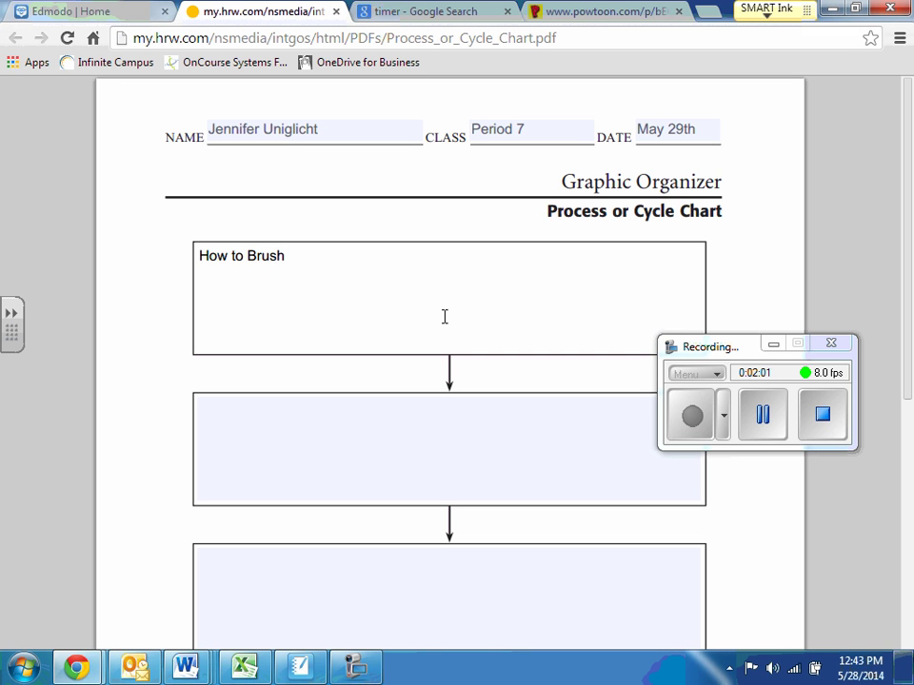
text(Your Hair)
click(200, 253)
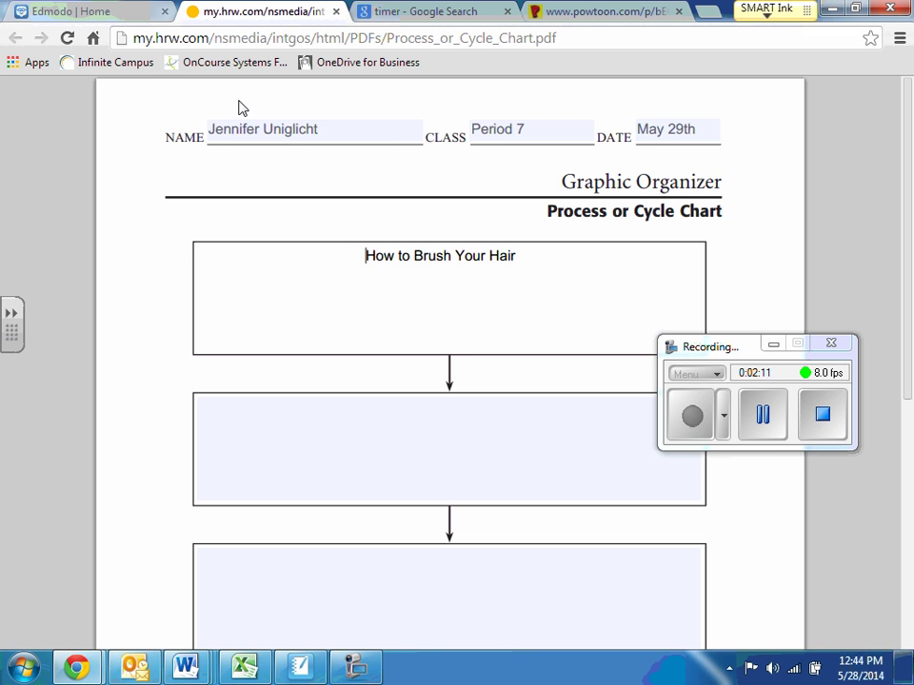
Step: Enter 'Step one: Take out your hair brush' and the Step two knot-brushing instructions in the next boxes
click(505, 421)
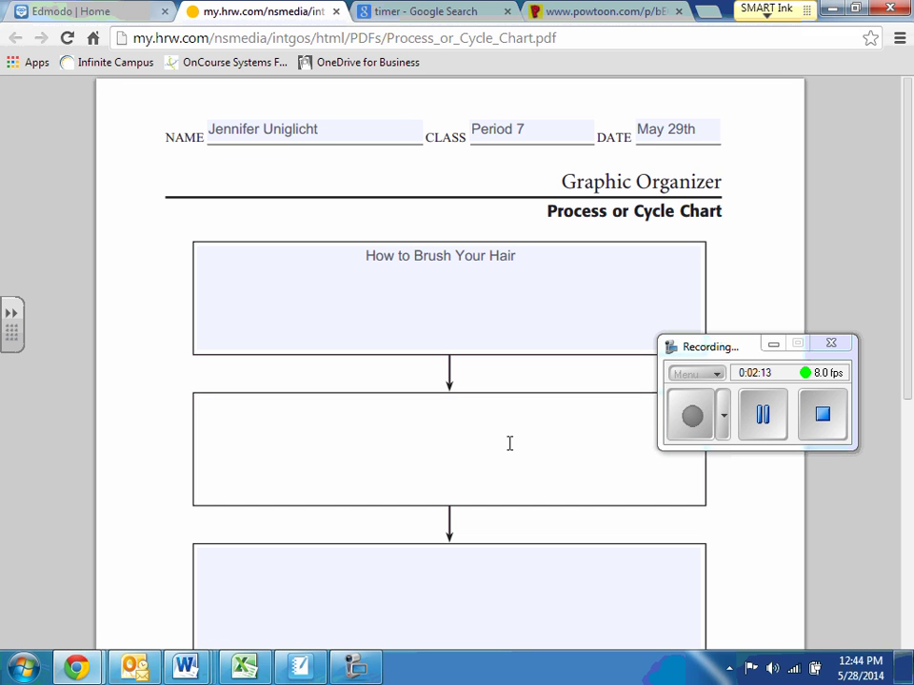
text(Step one: Take out yo)
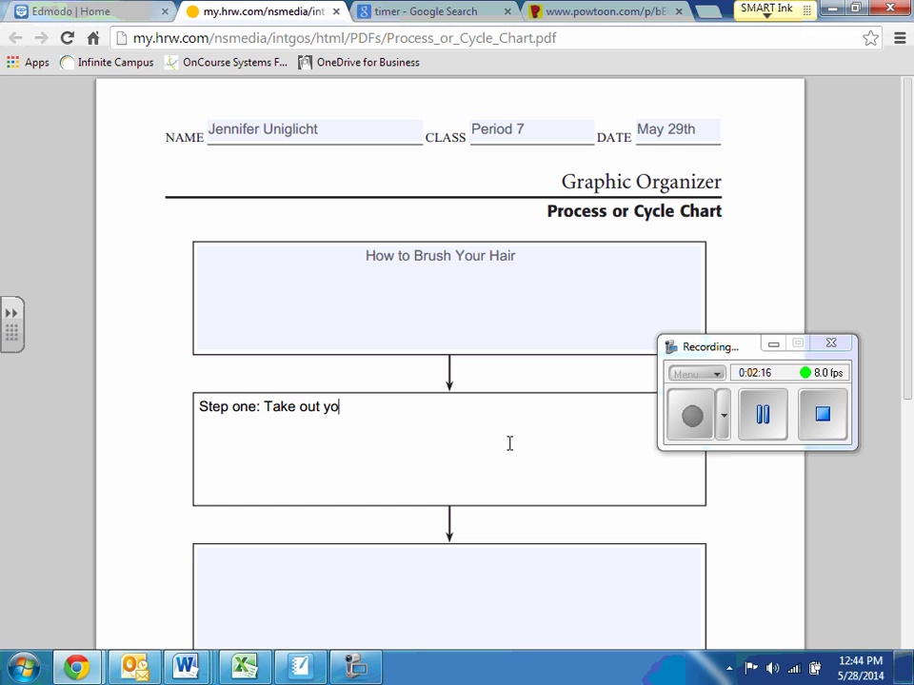
text(ur hair brush)
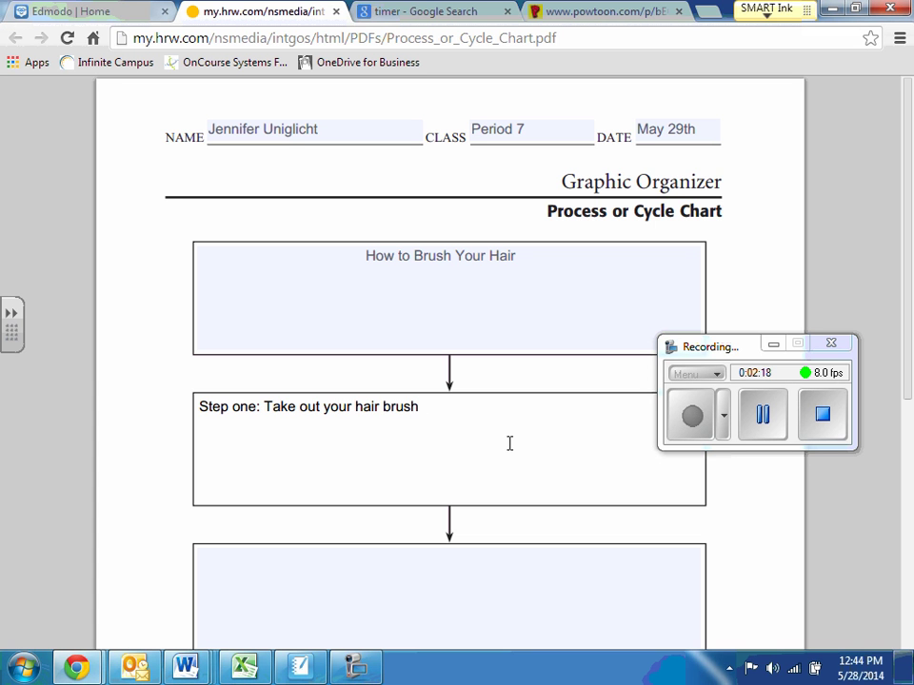
click(360, 589)
text(Step two)
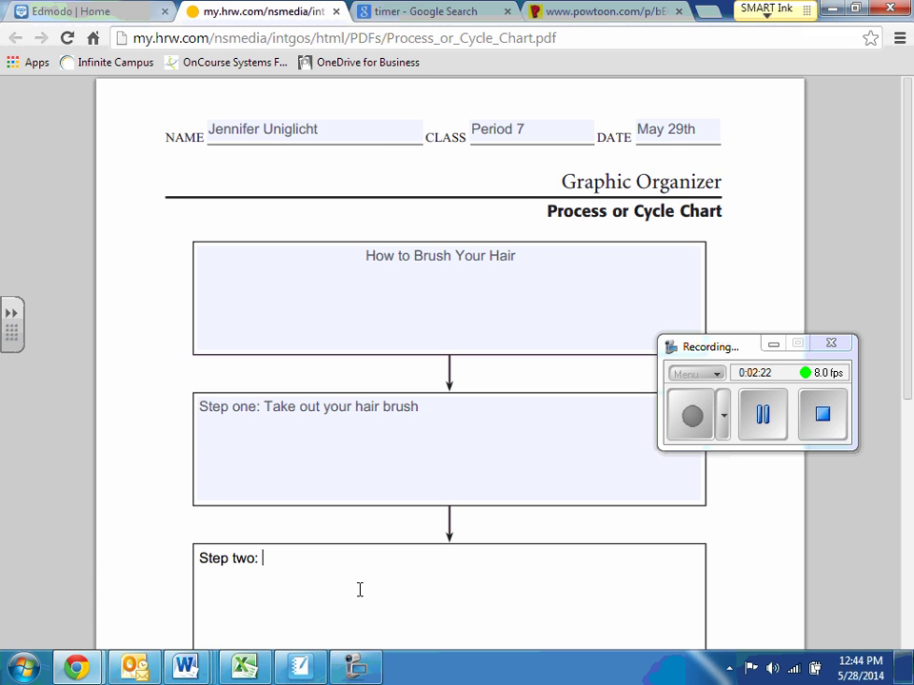
text(: Take the brus)
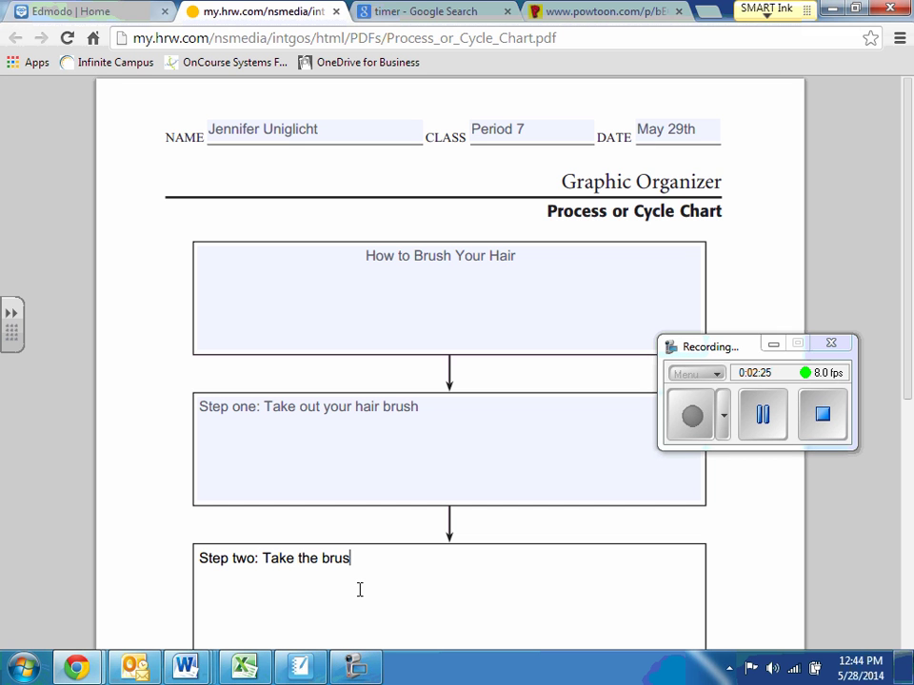
text(h, find a sec)
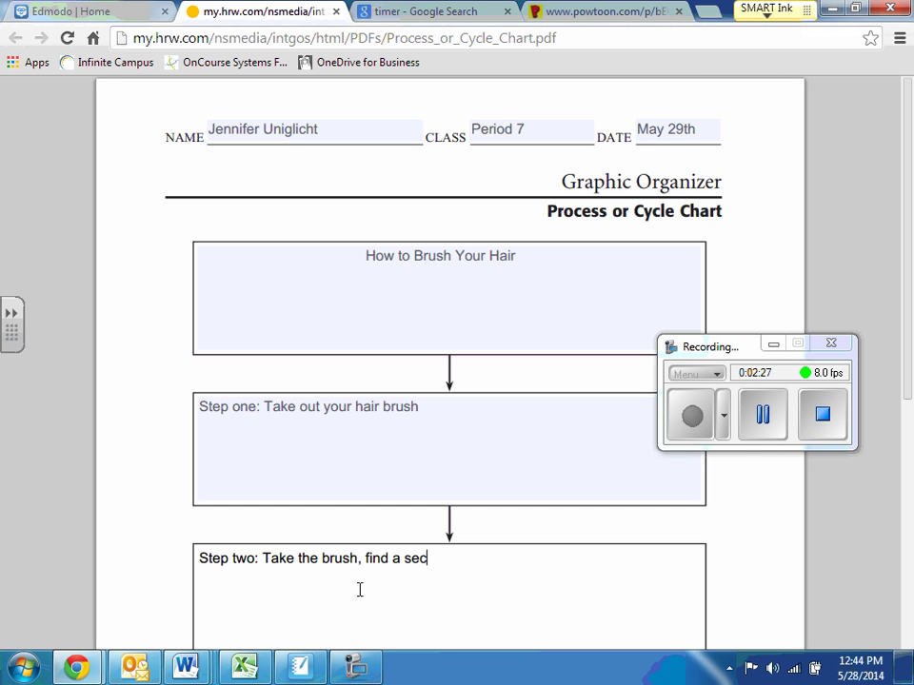
text(tion of hair, st)
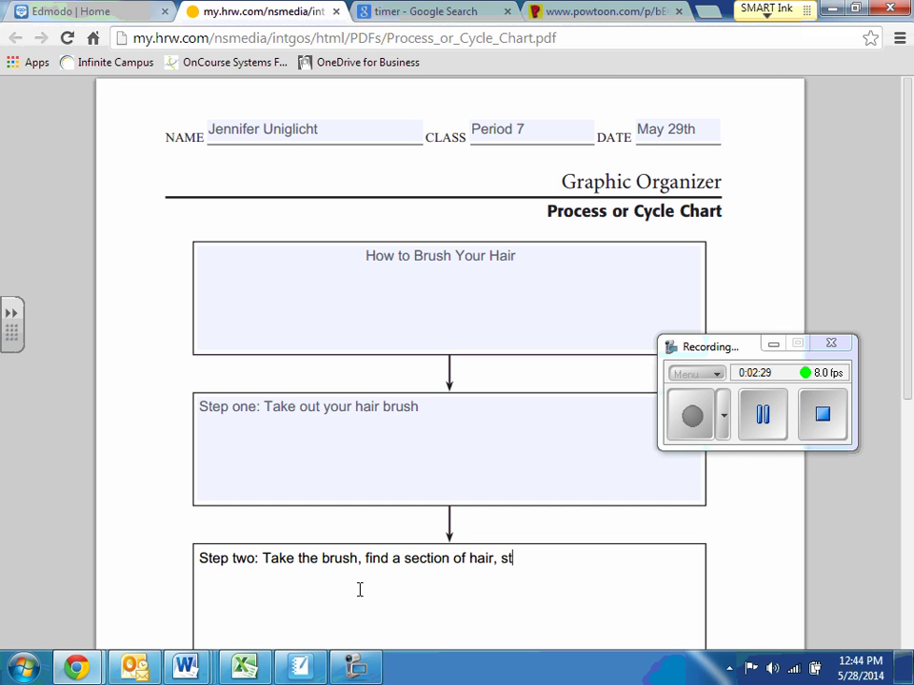
text(aring at the top)
key(BackSpace)
key(BackSpace)
key(BackSpace)
key(BackSpace)
key(BackSpace)
key(BackSpace)
key(BackSpace)
key(BackSpace)
key(BackSpace)
key(BackSpace)
key(BackSpace)
key(BackSpace)
key(BackSpace)
key(BackSpace)
text(ting at the top, )
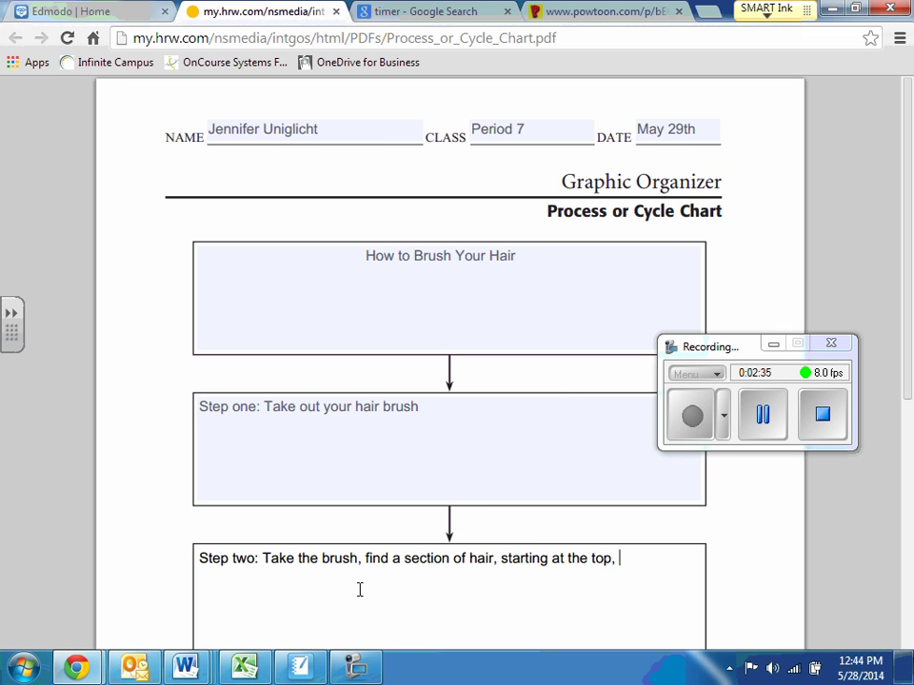
text(place the rbus)
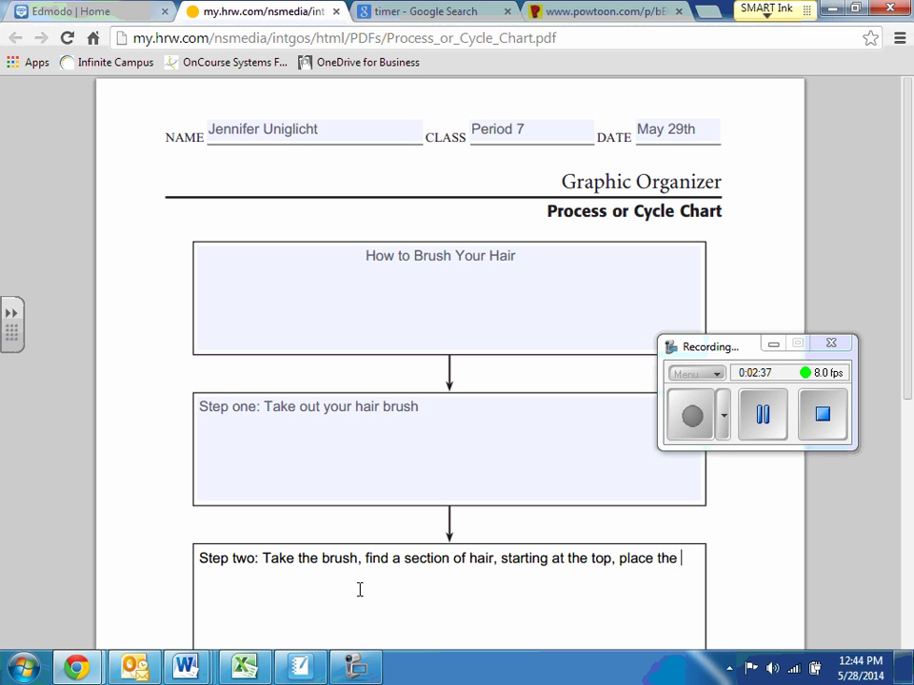
key(BackSpace)
key(BackSpace)
key(BackSpace)
key(BackSpace)
text(brush in your hair and)
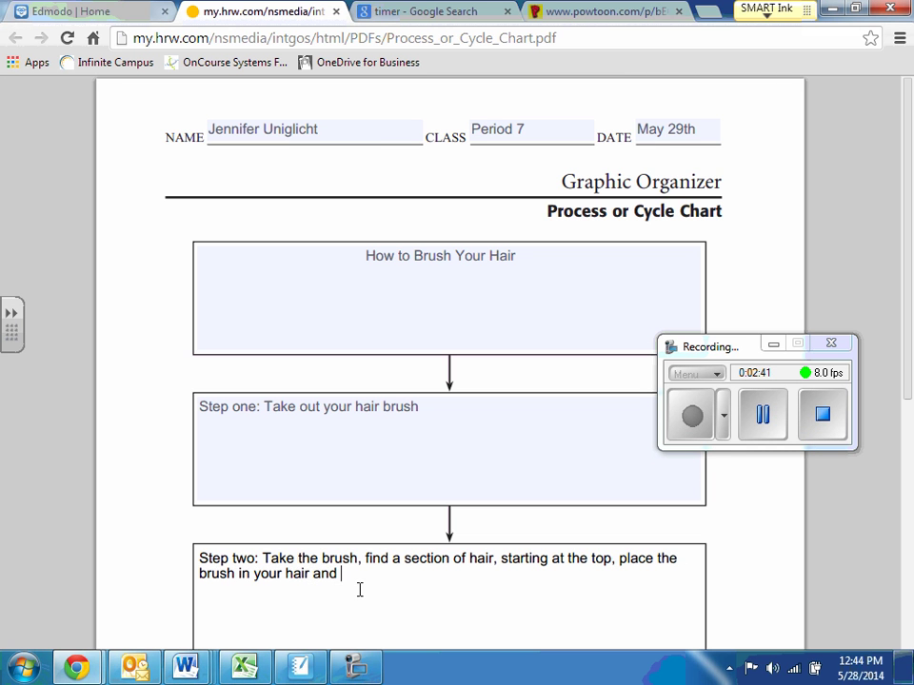
text( move downwards slowl)
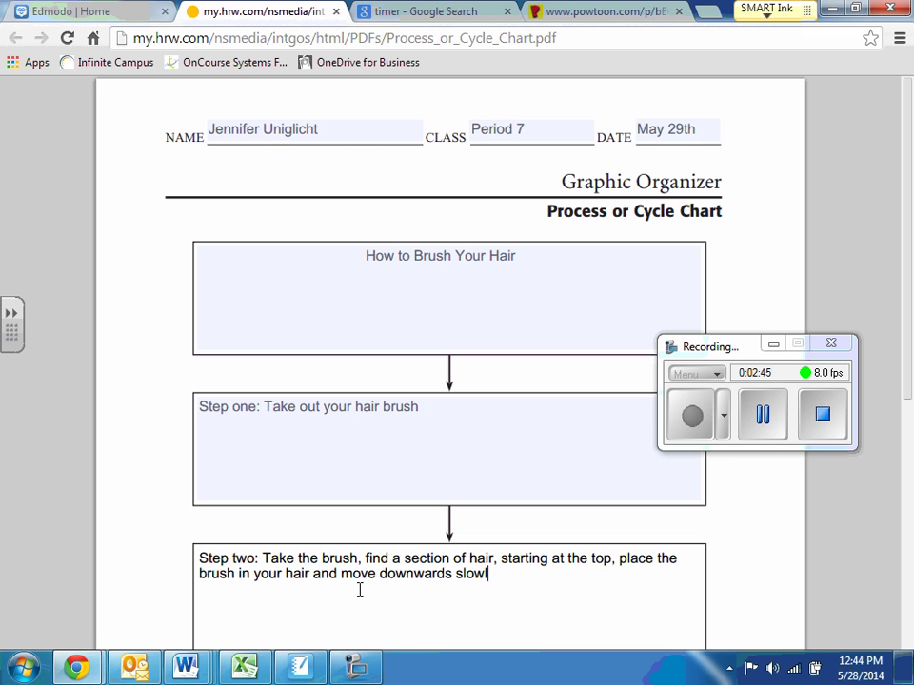
text(y, making sure to get out all of the knots.)
scroll(358, 593, down, 4)
Step: Write Step three: repeat step two on another section until hair is smooth and silky
click(326, 429)
text(Step three)
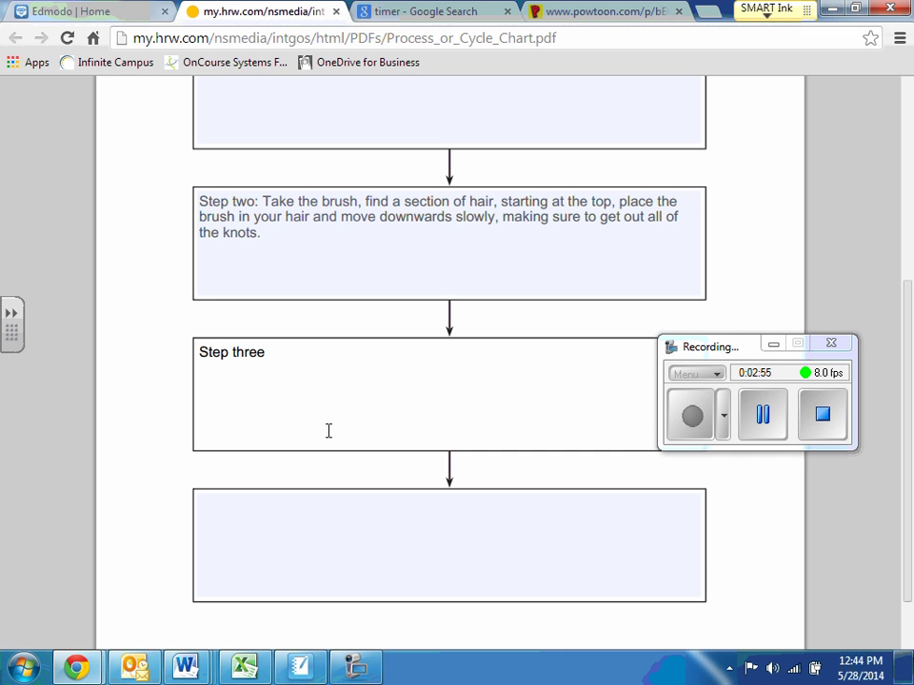
text(: find another section of ahi)
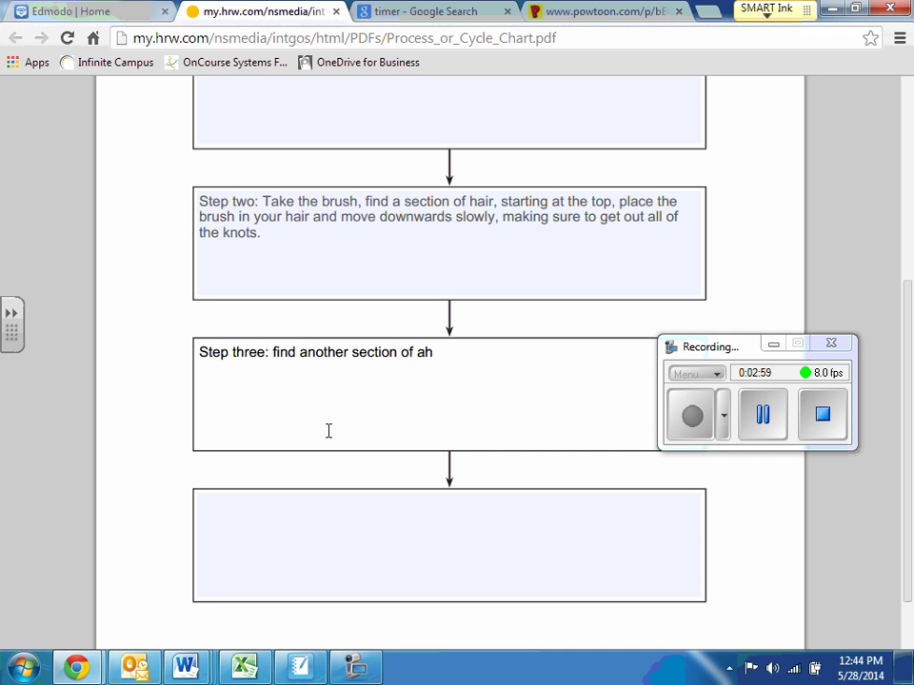
key(BackSpace)
key(BackSpace)
key(BackSpace)
text(hair and repe)
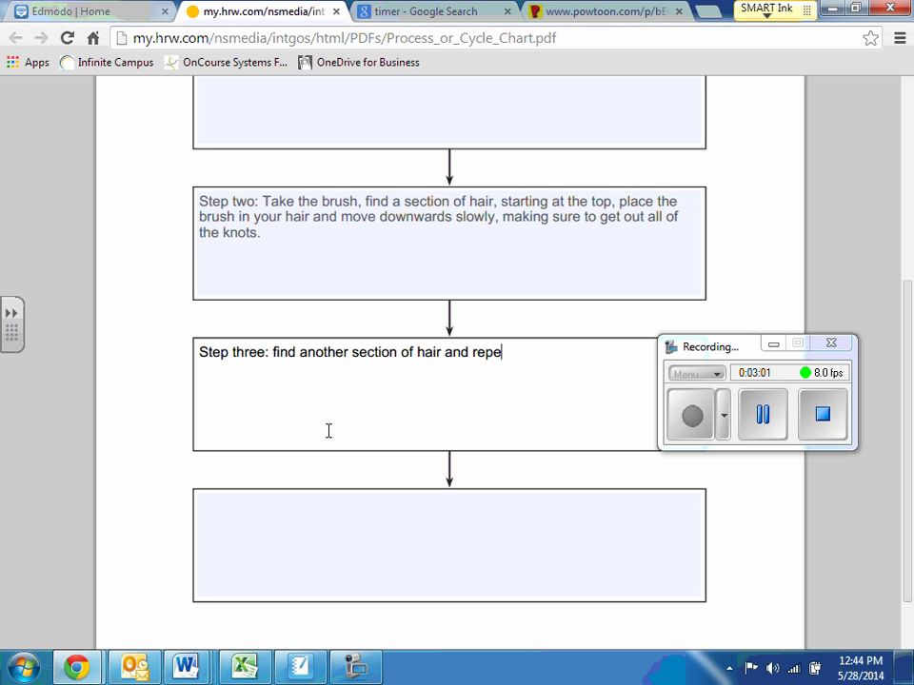
text(at step two. Do )
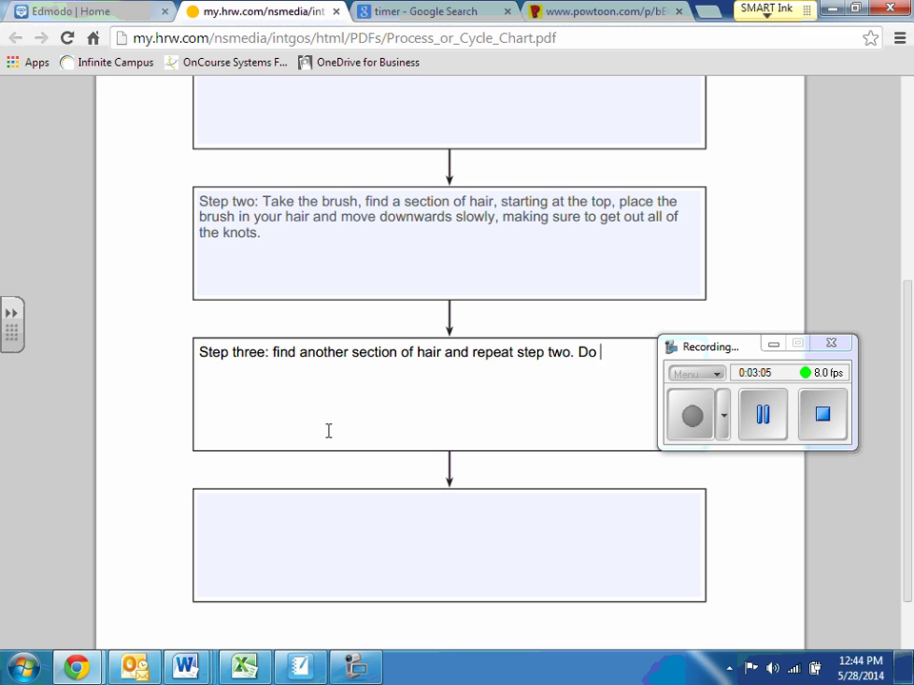
text(this until)
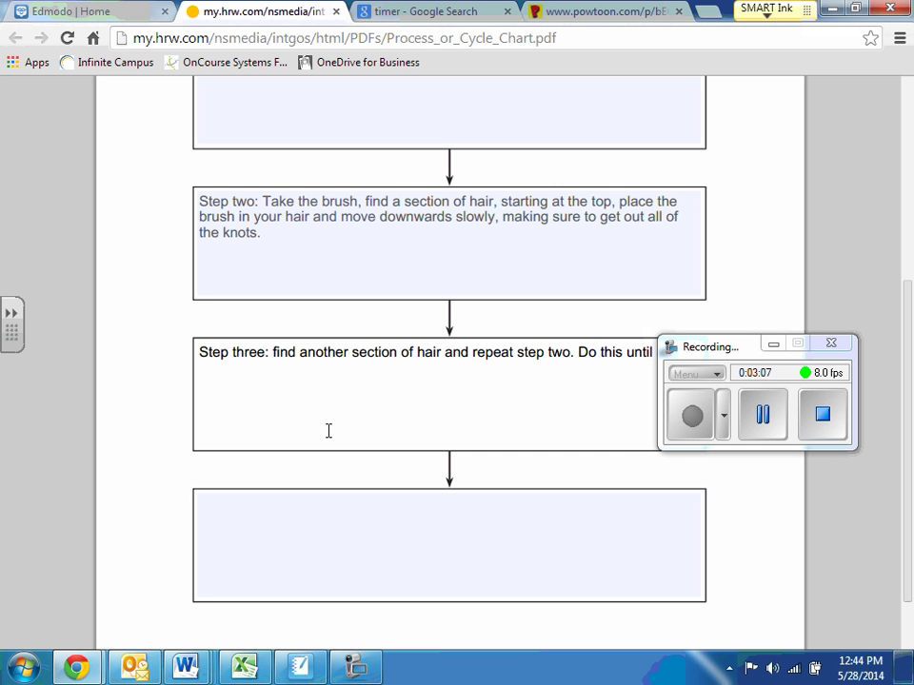
text( your hair)
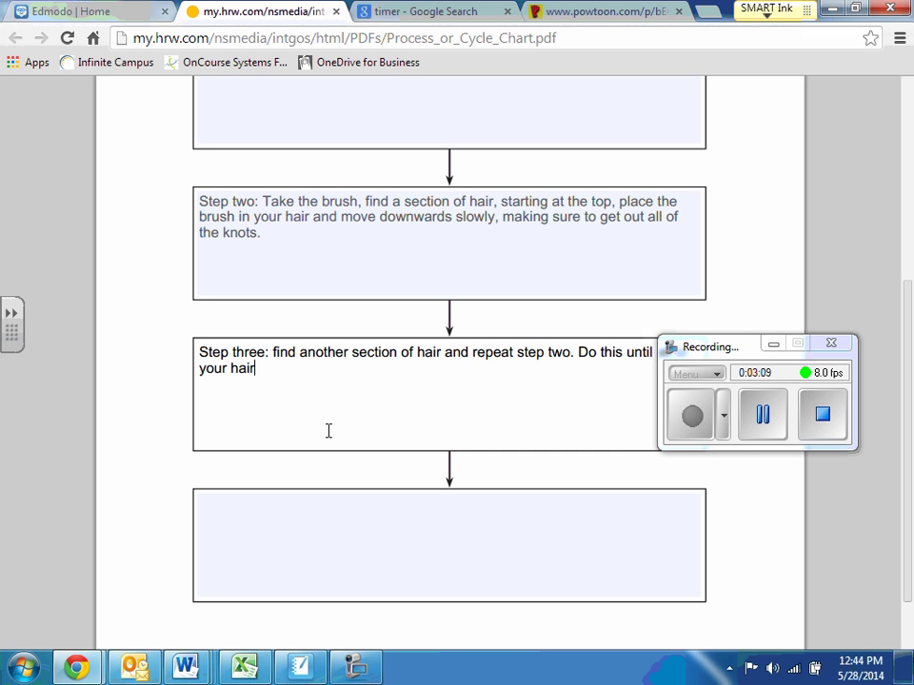
text( is smooth and silky.)
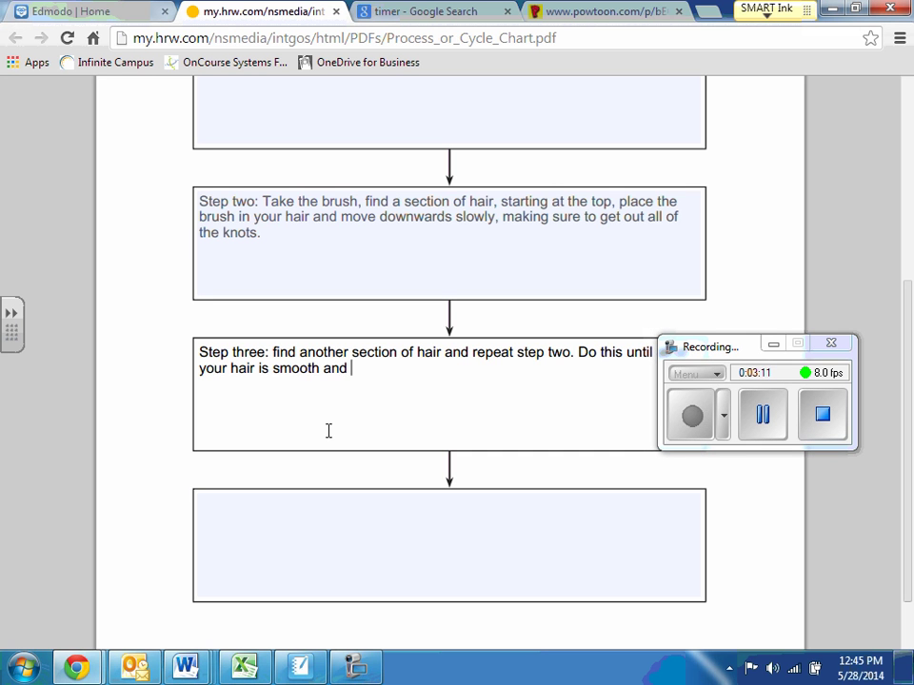
Step: Write Step four: look in the mirror to make sure your hair looks good
click(323, 536)
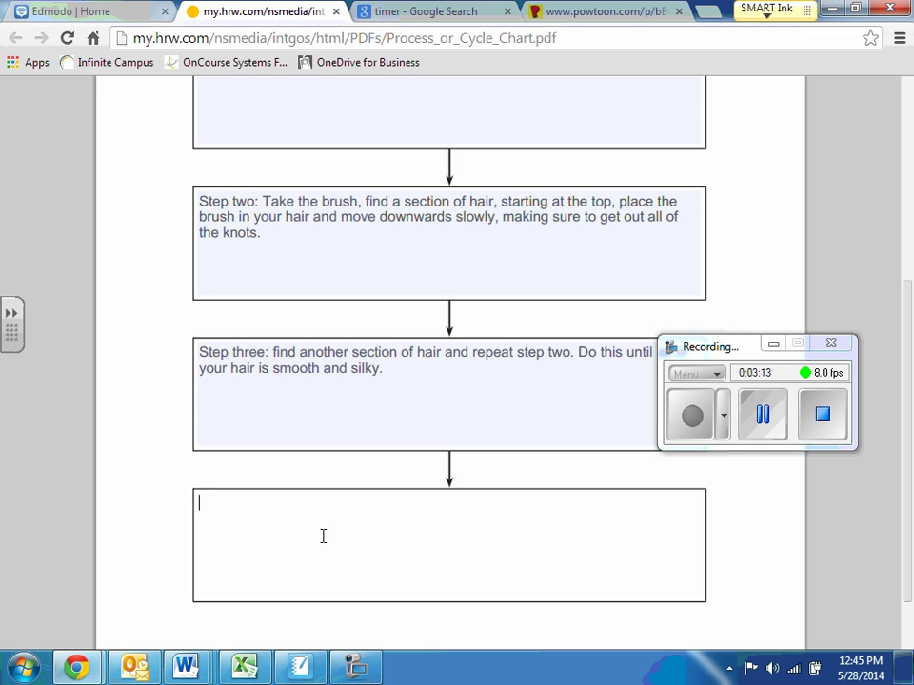
text(Step four: )
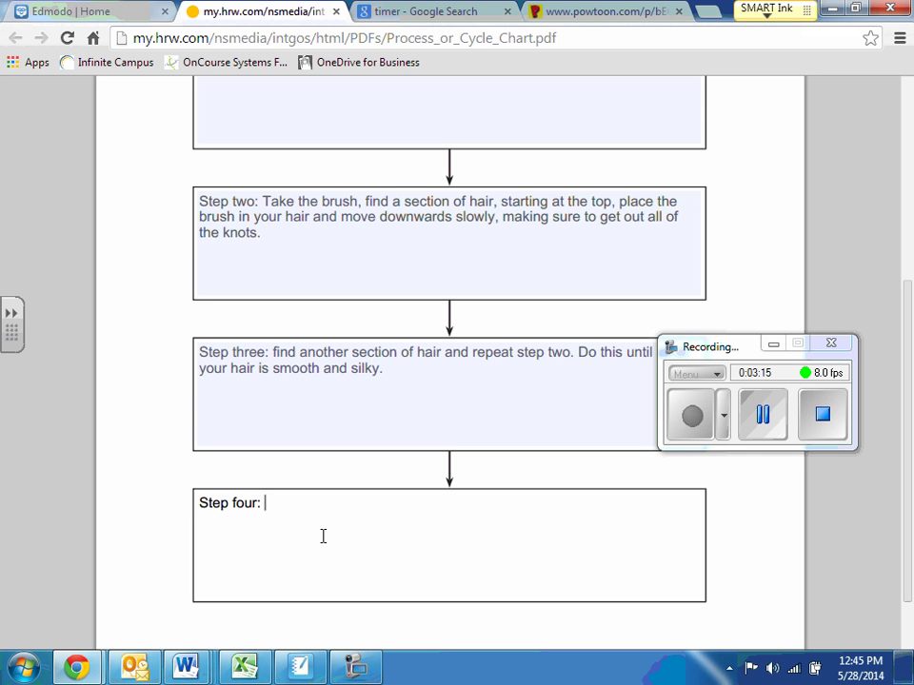
text(Look in the mirror)
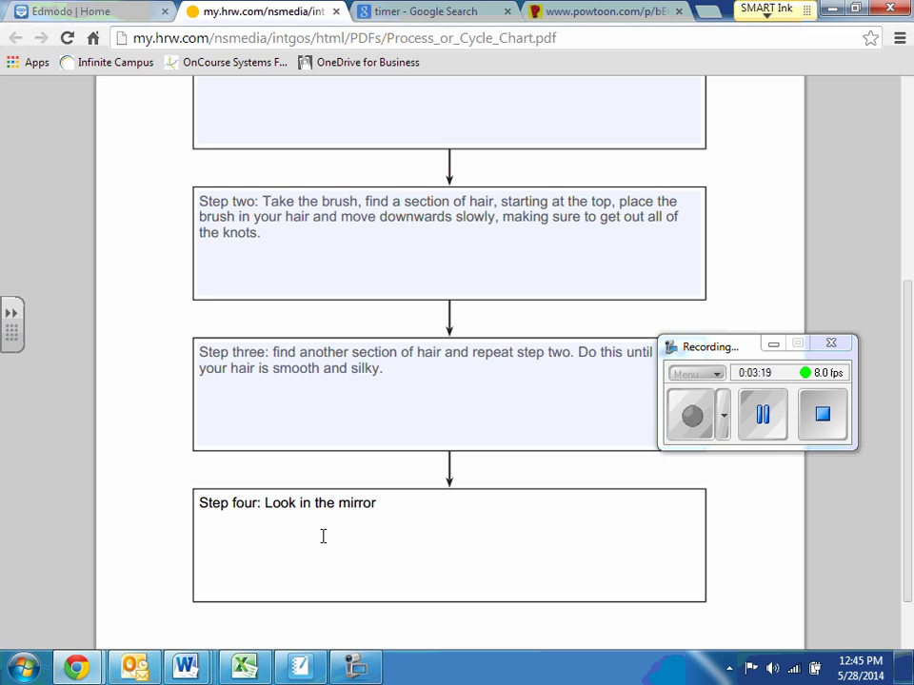
text(make sure it)
key(BackSpace)
text(your ha)
key(BackSpace)
text(hair looks good)
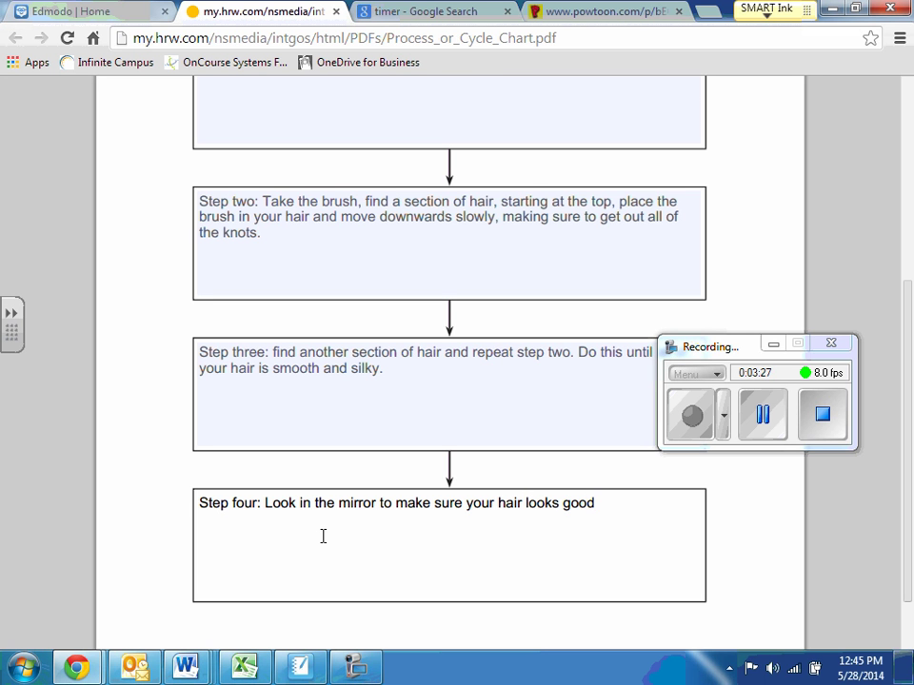
text( and you're done.)
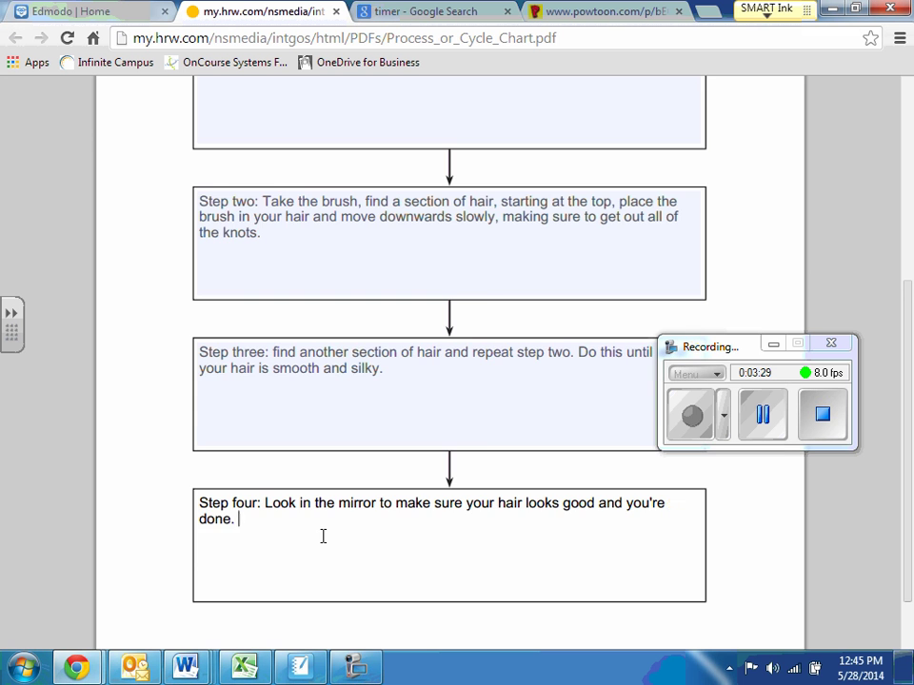
Step: Scroll through the completed chart to review all the entries
scroll(323, 533, up, 4)
scroll(418, 337, down, 5)
scroll(391, 466, up, 4)
scroll(323, 473, down, 4)
scroll(361, 343, up, 4)
scroll(381, 266, up, 1)
scroll(375, 343, down, 5)
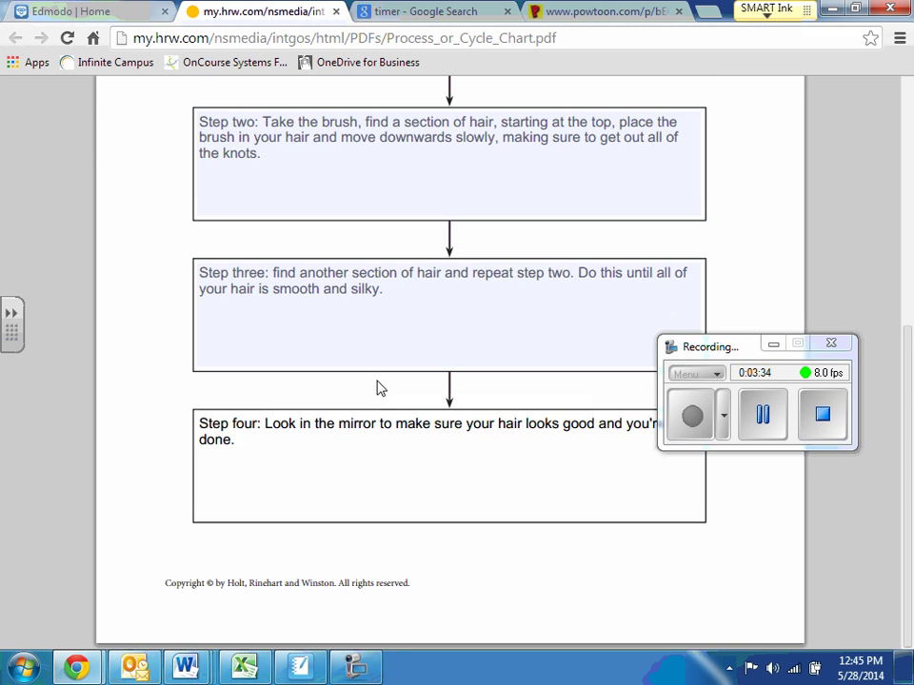
scroll(400, 391, up, 6)
scroll(417, 397, down, 5)
scroll(418, 398, up, 4)
scroll(419, 398, down, 3)
scroll(422, 398, down, 1)
scroll(333, 471, up, 5)
scroll(306, 457, down, 4)
scroll(376, 398, up, 3)
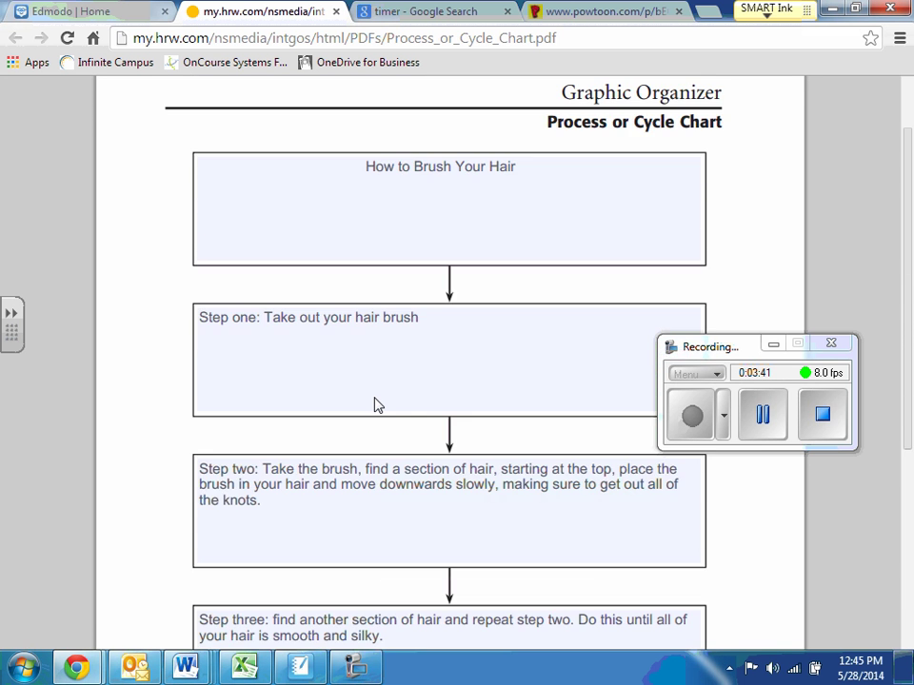
scroll(371, 381, down, 4)
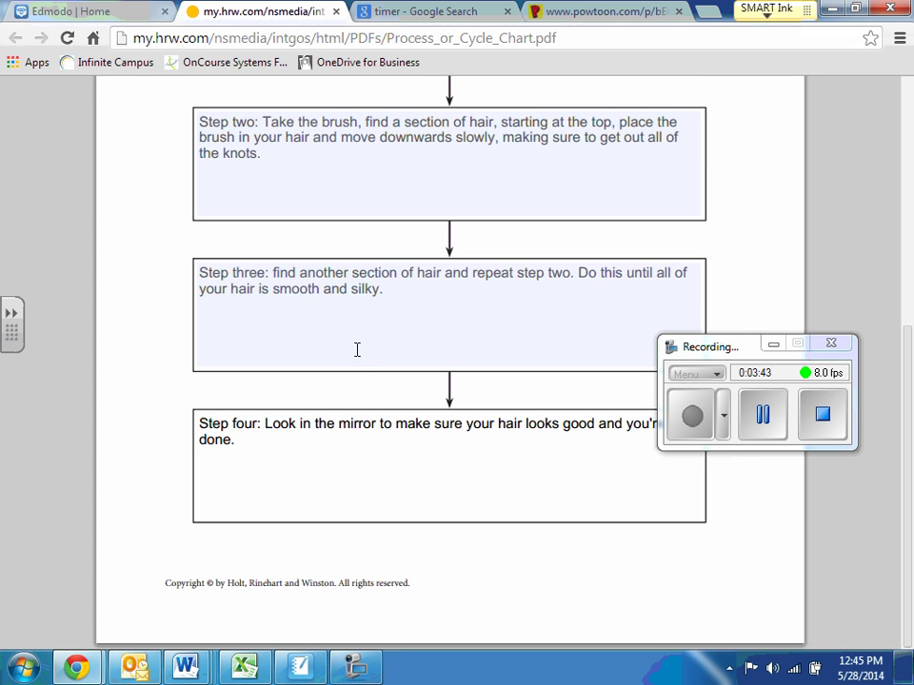
scroll(355, 350, up, 5)
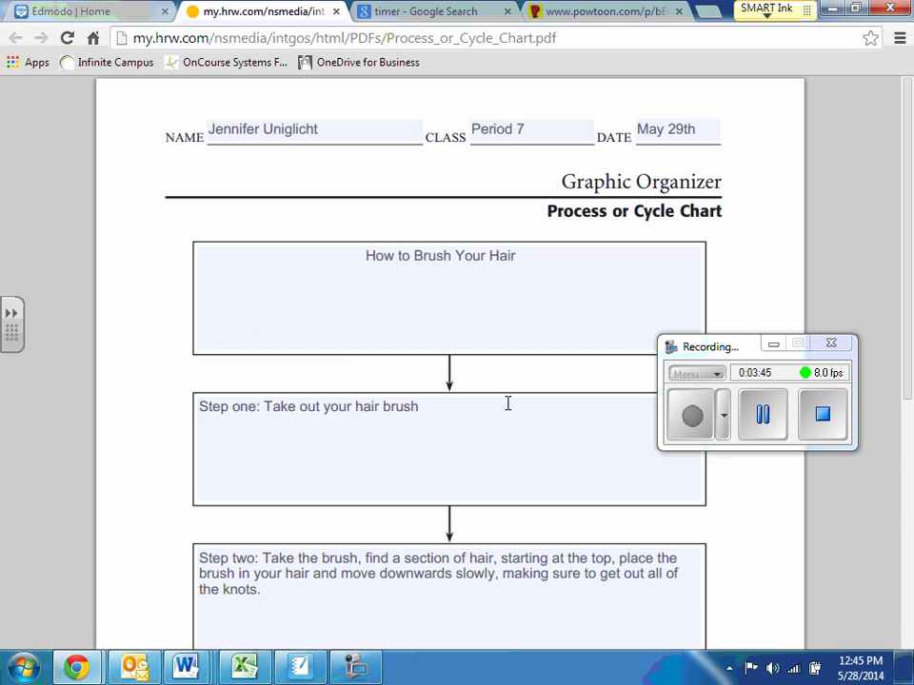
Step: Place the caret at the end of the 'How to Brush Your Hair' title
click(509, 317)
scroll(506, 346, down, 5)
scroll(502, 359, up, 4)
scroll(406, 200, up, 2)
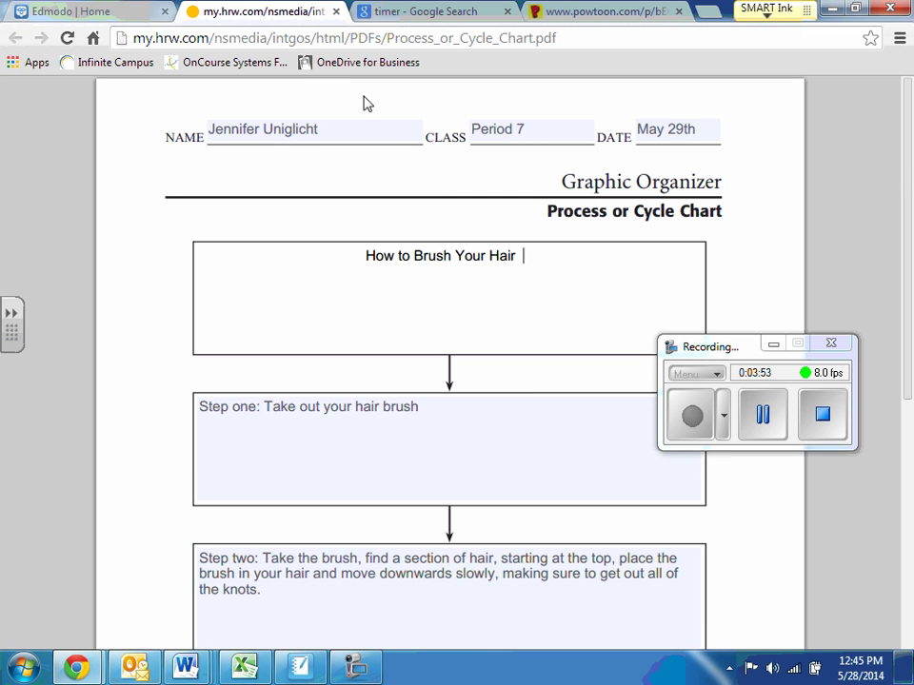
scroll(377, 275, down, 5)
scroll(384, 351, up, 5)
scroll(475, 373, down, 5)
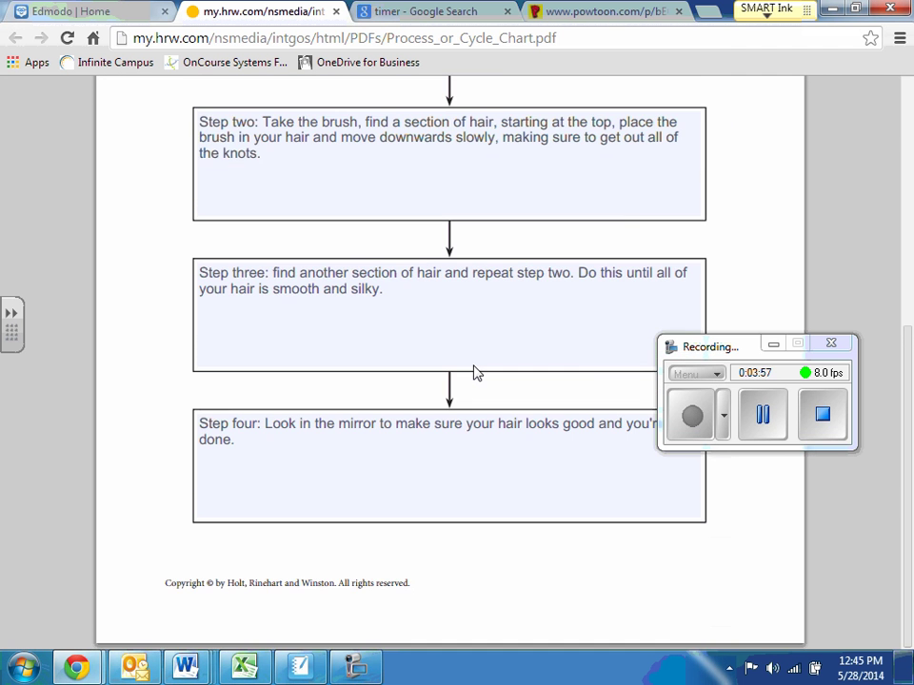
scroll(475, 373, up, 5)
click(325, 320)
Step: Save the filled chart as 'powtoon how to.pdf' in the Pictures library
right_click(324, 322)
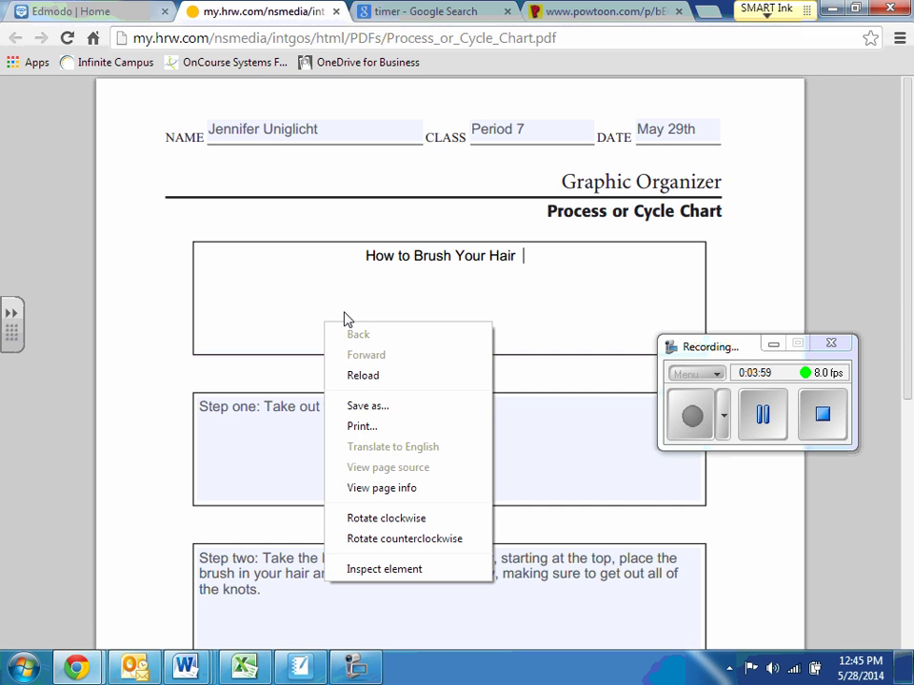
click(362, 406)
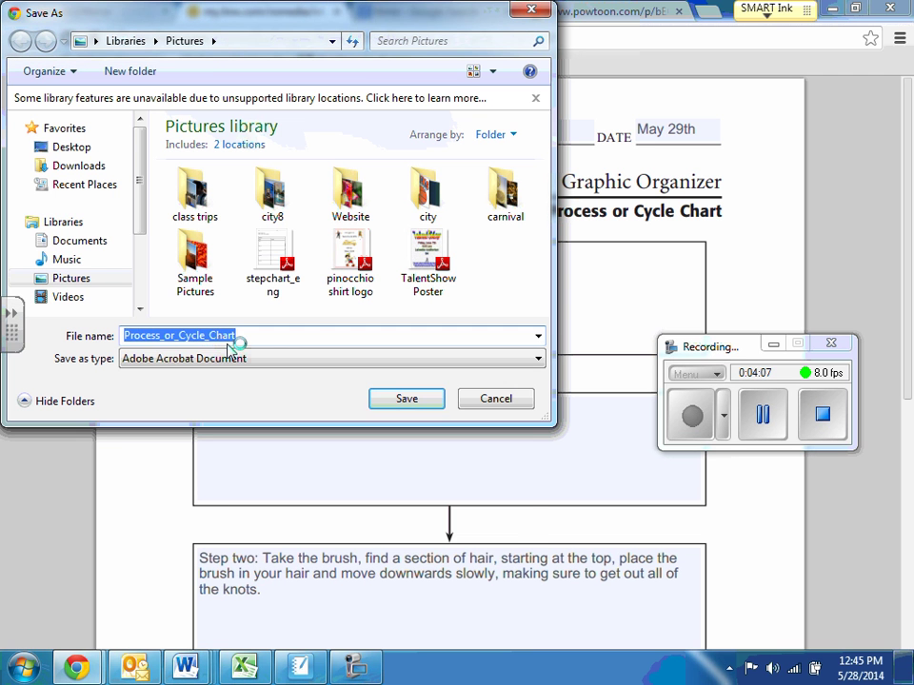
text(powtoon how to)
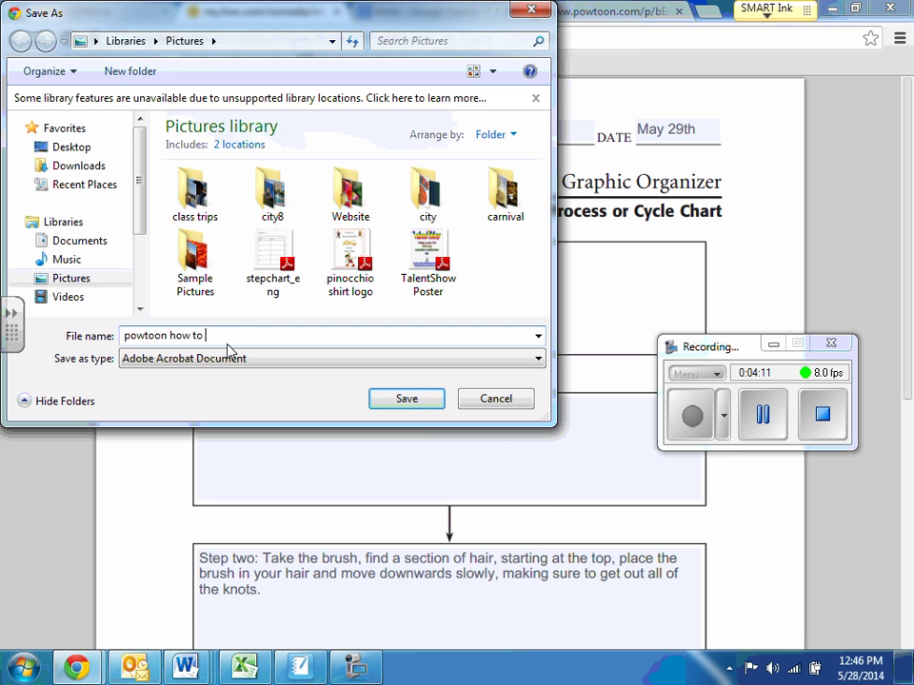
click(400, 400)
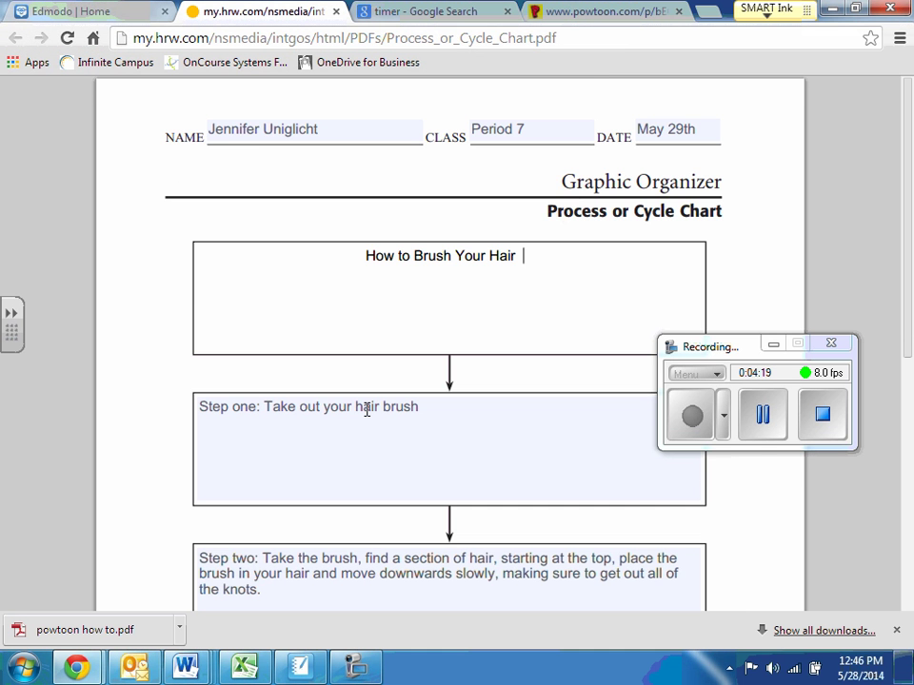
scroll(366, 409, down, 5)
scroll(368, 416, up, 5)
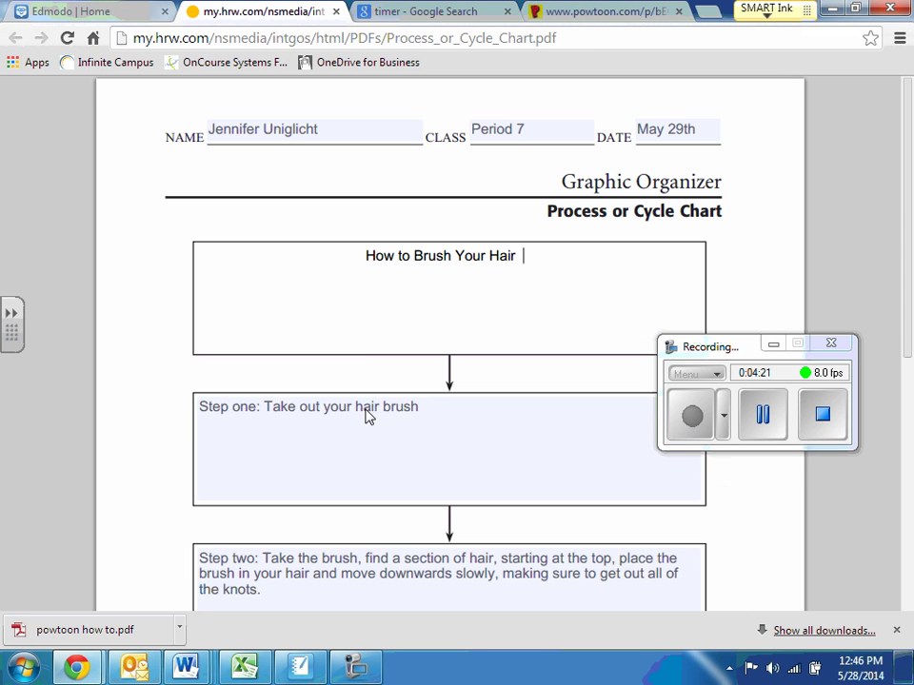